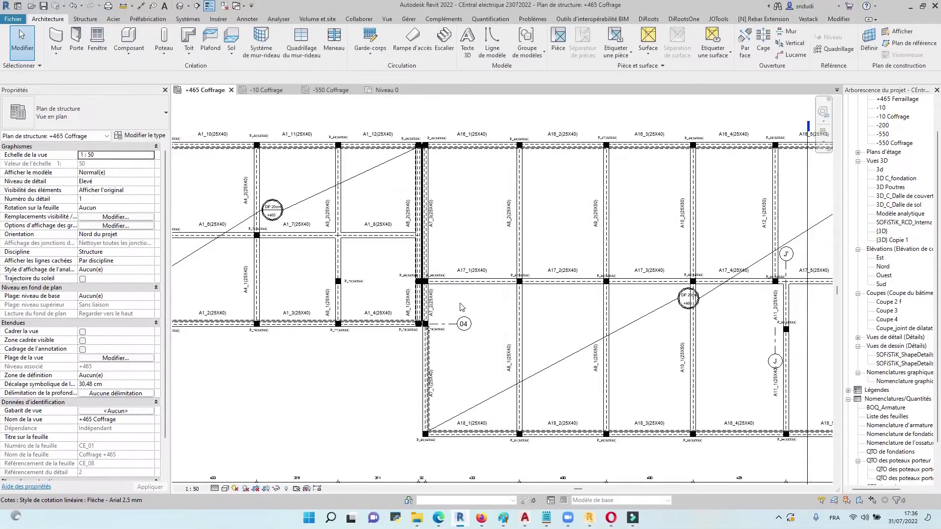
Step: Switch to Projet5's empty Niveau 0 floor plan view
{"action": "left_click", "coordinate": [385, 90]}
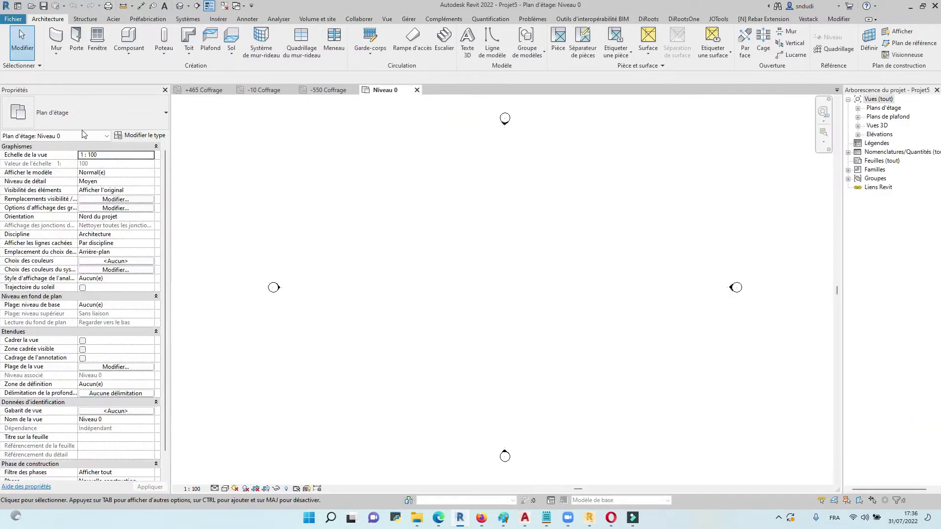
Step: Start a Monobloc cast-in-place stair after reviewing its riser and tread calculation rules in Type Properties
{"action": "left_click", "coordinate": [444, 41]}
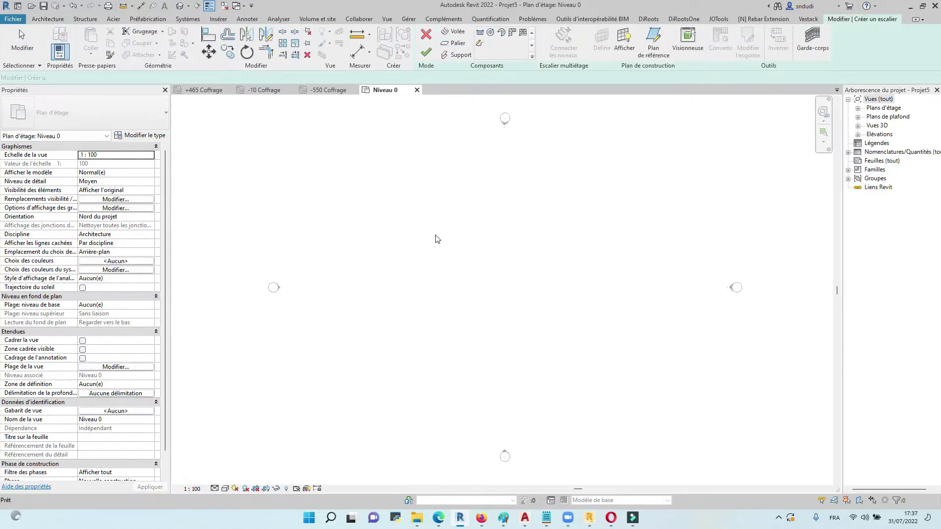
{"action": "left_click", "coordinate": [141, 135]}
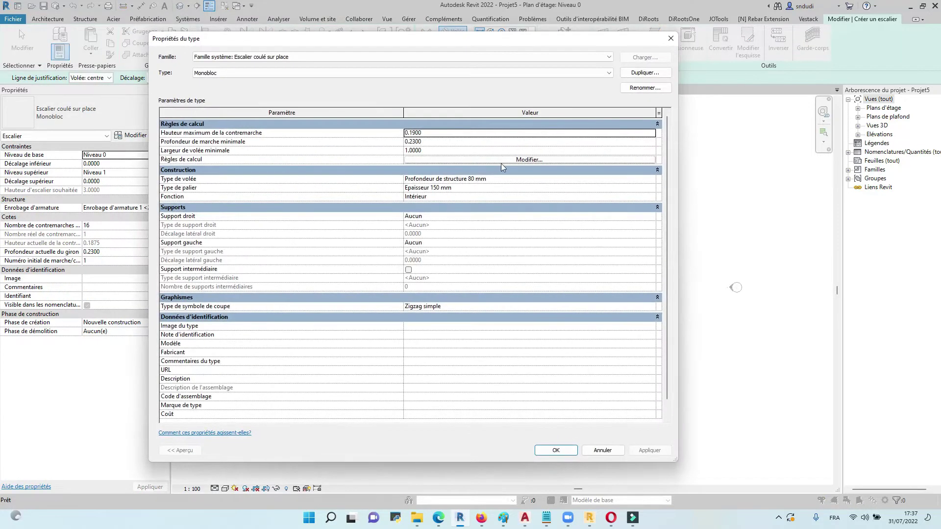
{"action": "left_click", "coordinate": [502, 160]}
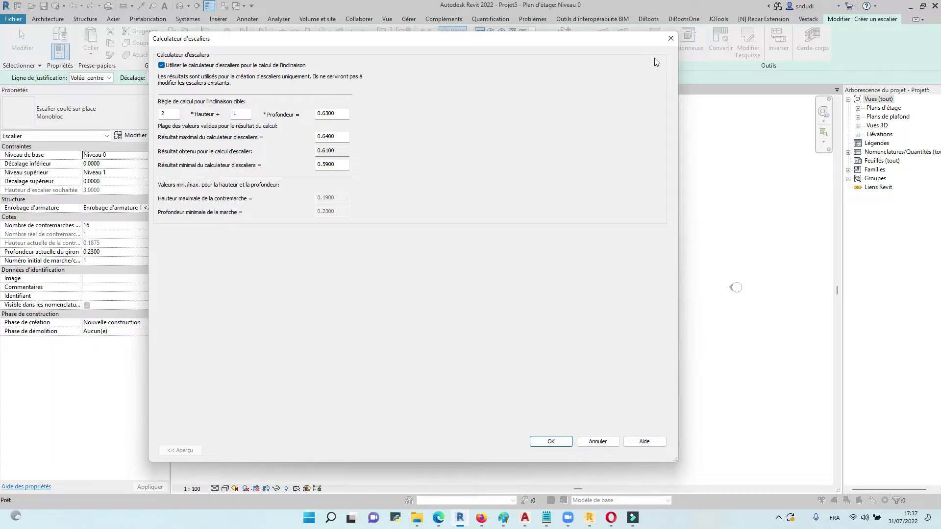
{"action": "left_click", "coordinate": [550, 441]}
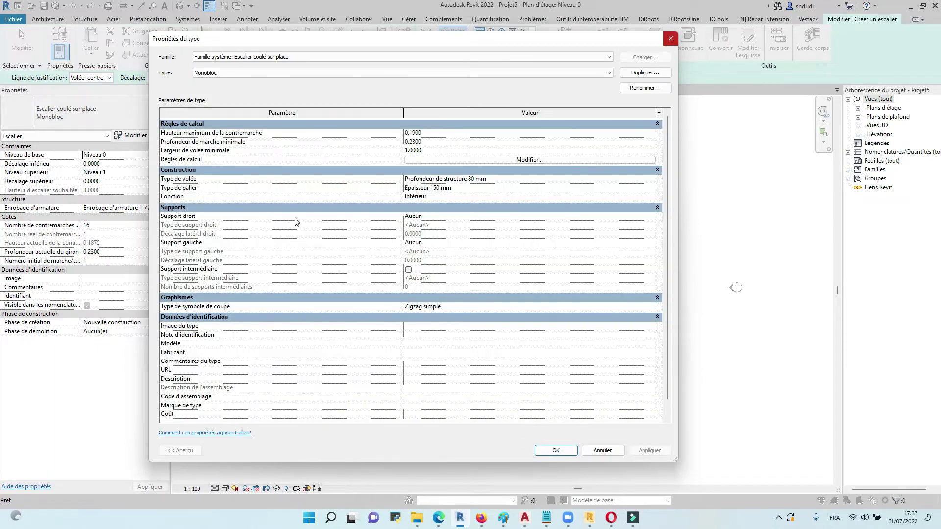
{"action": "left_click", "coordinate": [670, 38]}
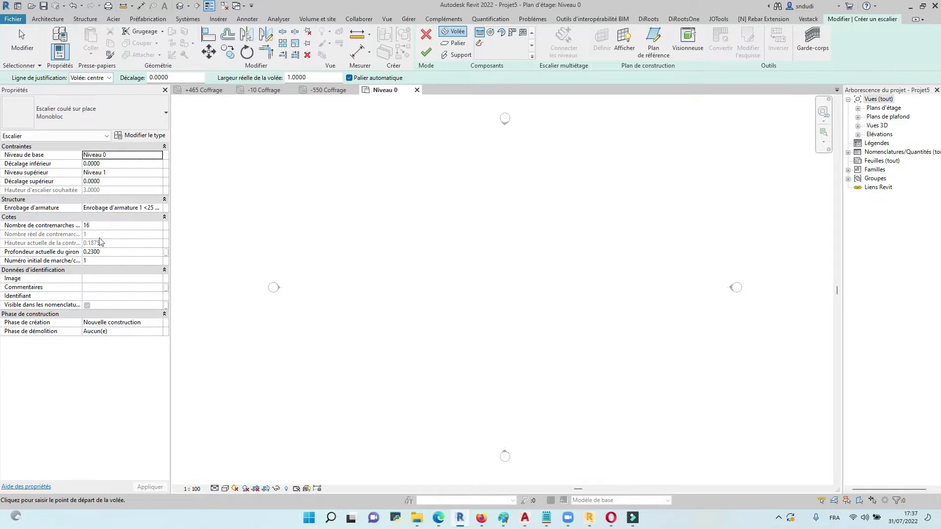
Step: Draw the straight stair run on Niveau 0 and finish the 16-riser stair with railing
{"action": "left_click", "coordinate": [432, 258]}
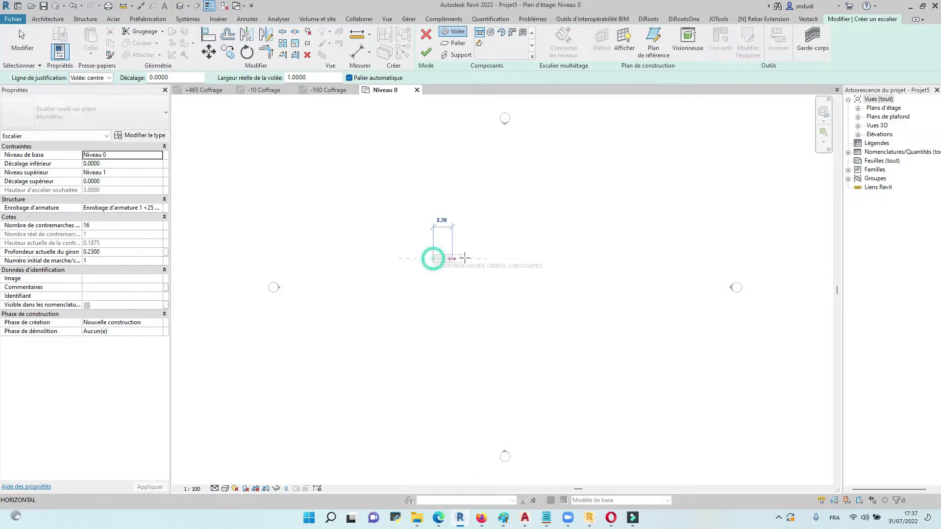
{"action": "left_click", "coordinate": [480, 258]}
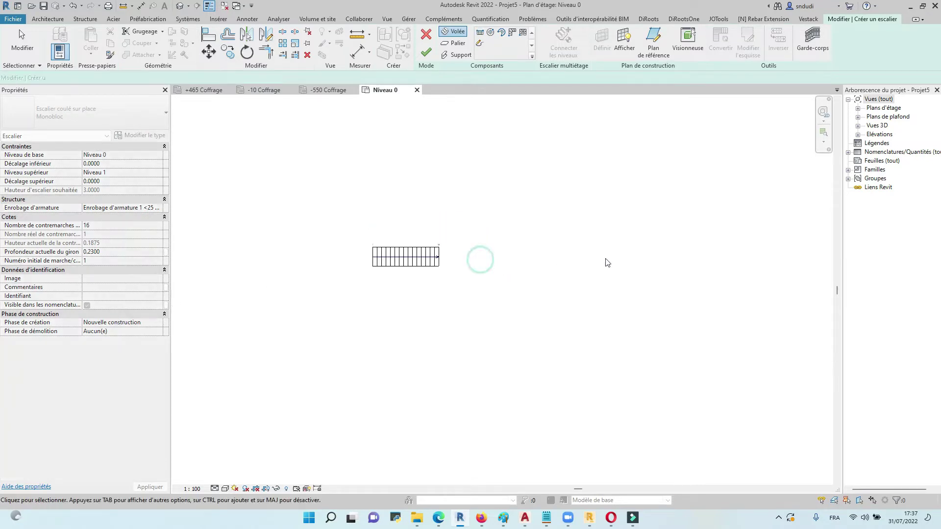
{"action": "key", "text": "Escape"}
{"action": "left_click", "coordinate": [428, 55]}
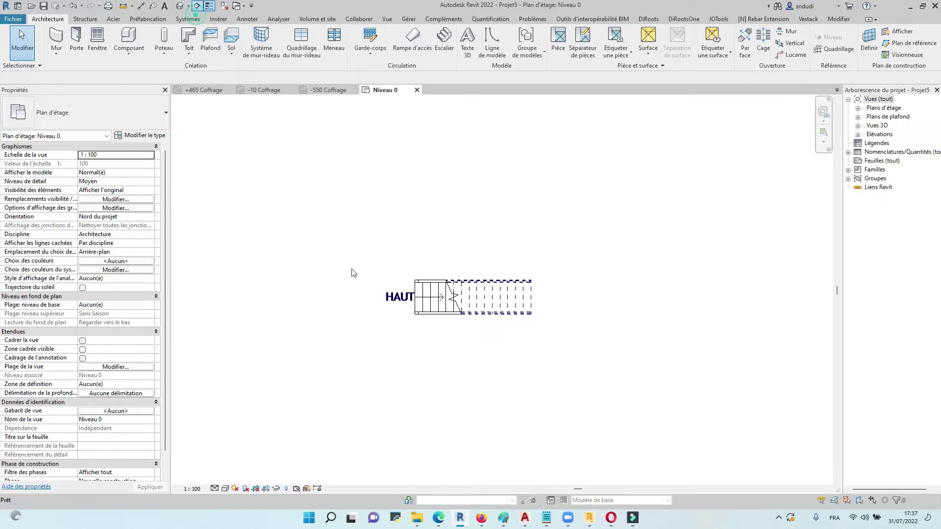
Step: Cut a section line across the stair and go to the Coupe 1 view
{"action": "left_click", "coordinate": [351, 299]}
{"action": "left_click", "coordinate": [572, 301]}
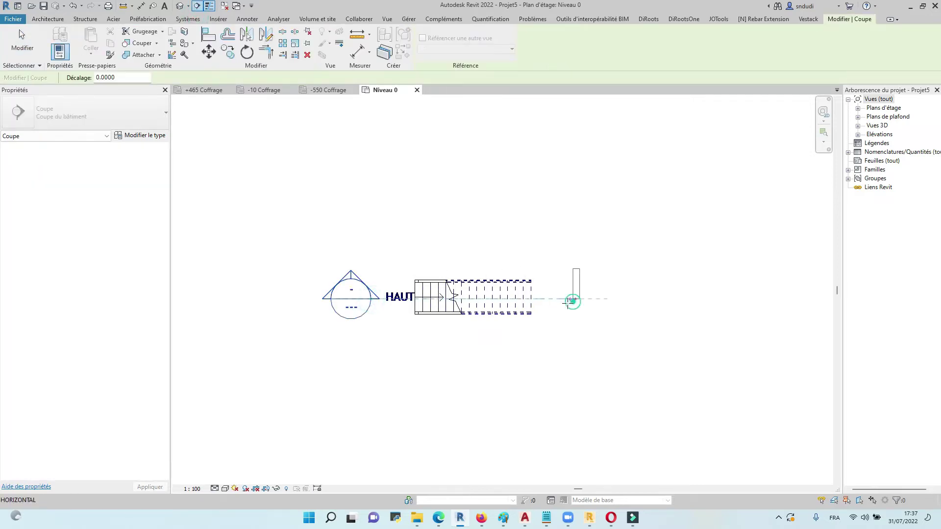
{"action": "right_click", "coordinate": [547, 302]}
{"action": "left_click", "coordinate": [586, 92]}
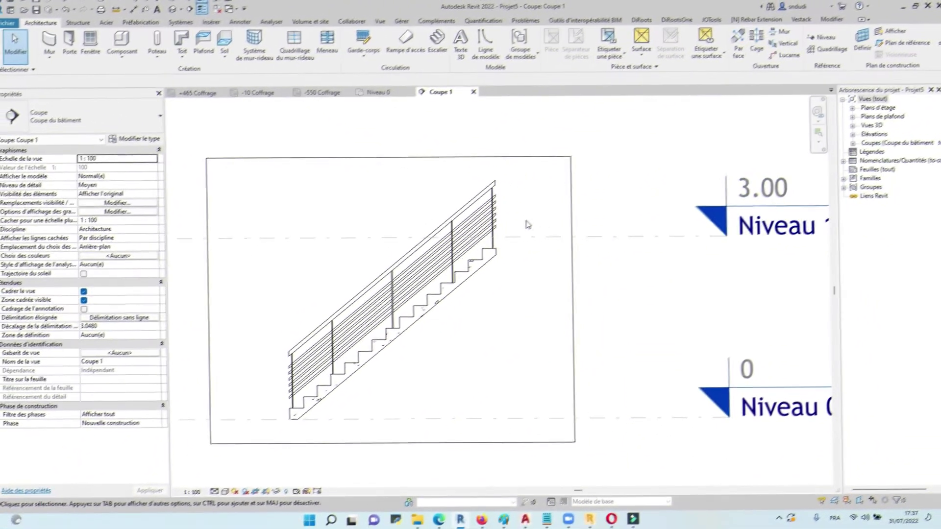
Step: Hide the crop region boundary around the stair in Coupe 1 and bring up the Annoter tab
{"action": "scroll", "coordinate": [512, 244], "scroll_direction": "up", "scroll_amount": 2}
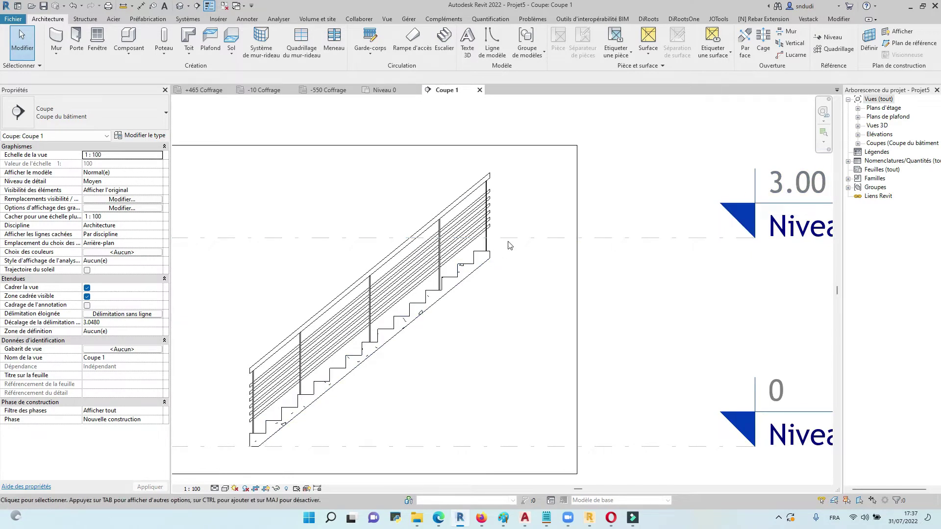
{"action": "scroll", "coordinate": [485, 242], "scroll_direction": "down", "scroll_amount": 1}
{"action": "scroll", "coordinate": [471, 242], "scroll_direction": "down", "scroll_amount": 1}
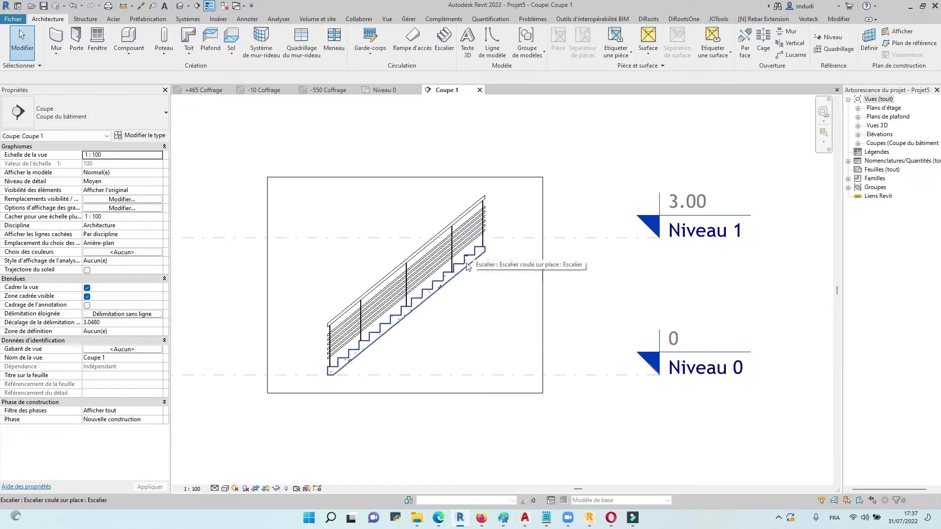
{"action": "left_click", "coordinate": [266, 489]}
{"action": "scroll", "coordinate": [427, 250], "scroll_direction": "up", "scroll_amount": 1}
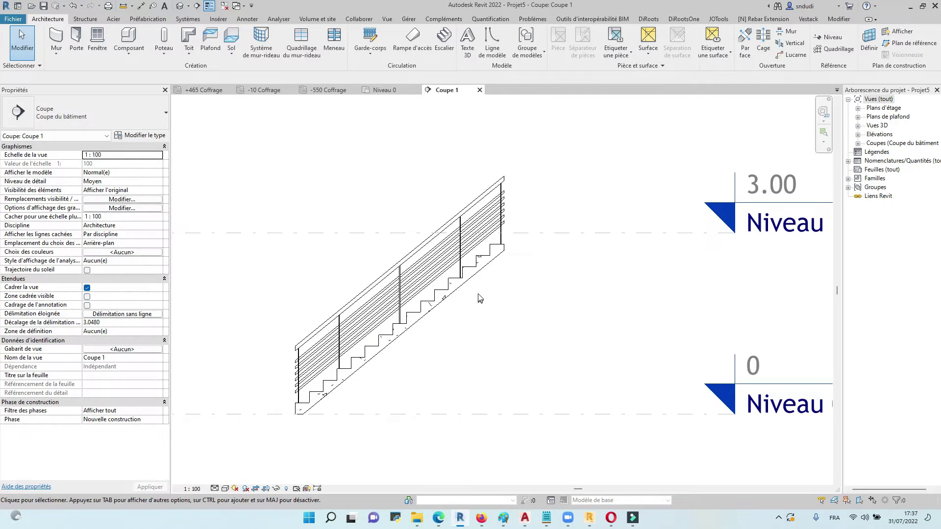
{"action": "left_click", "coordinate": [485, 258]}
{"action": "left_click", "coordinate": [529, 148]}
{"action": "left_click", "coordinate": [244, 19]}
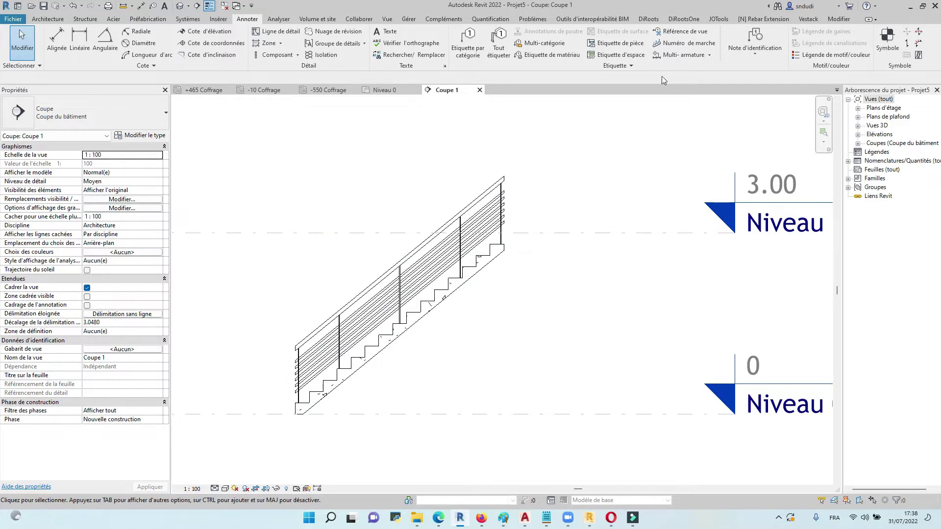
Step: Place Numéro de marche tread numbers 1–16 along the stair's steps in Coupe 1
{"action": "left_click", "coordinate": [687, 43]}
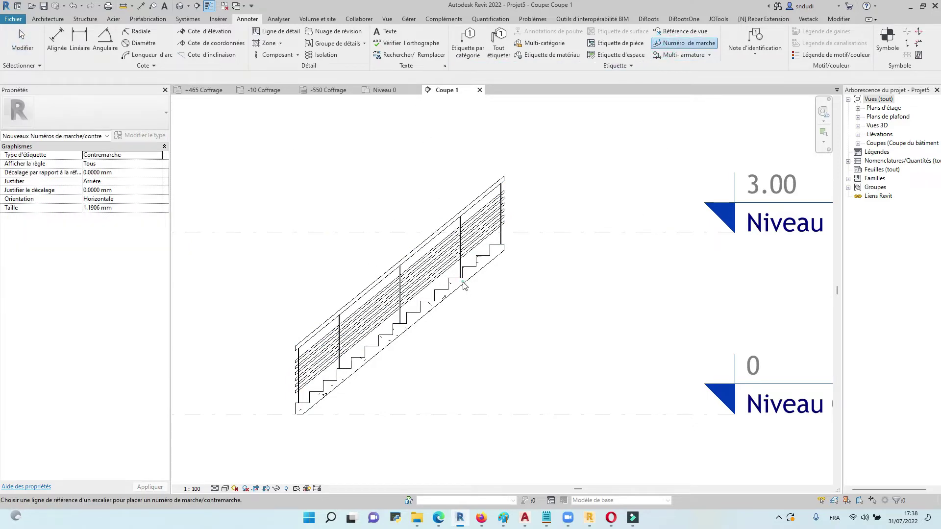
{"action": "left_click", "coordinate": [478, 256]}
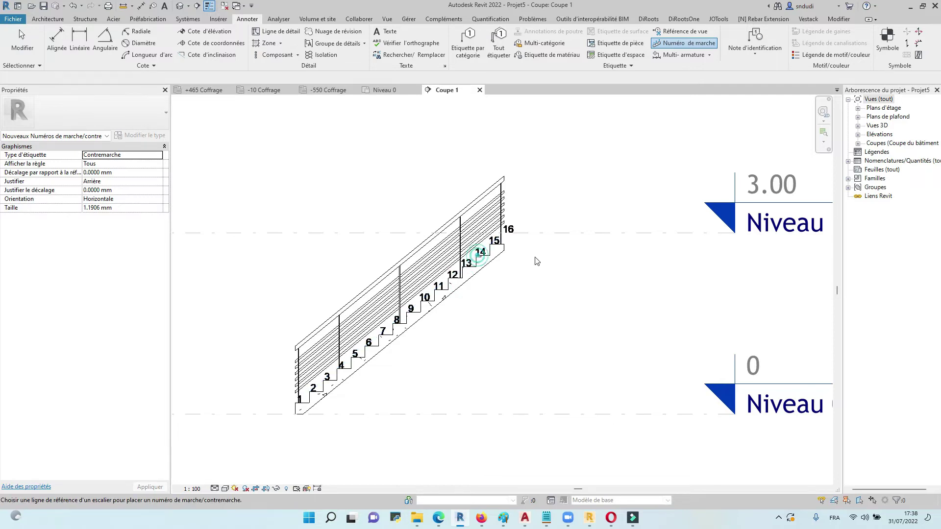
{"action": "scroll", "coordinate": [525, 276], "scroll_direction": "up", "scroll_amount": 1}
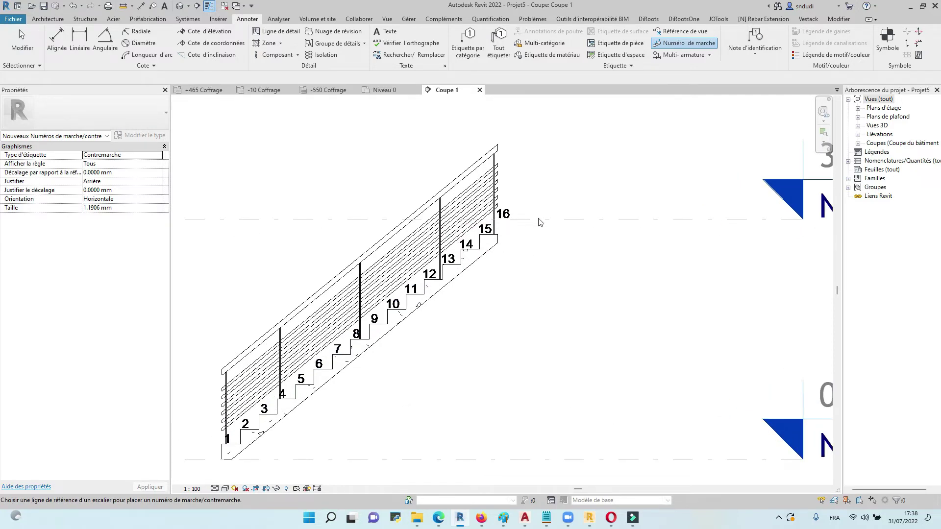
{"action": "scroll", "coordinate": [544, 235], "scroll_direction": "down", "scroll_amount": 1}
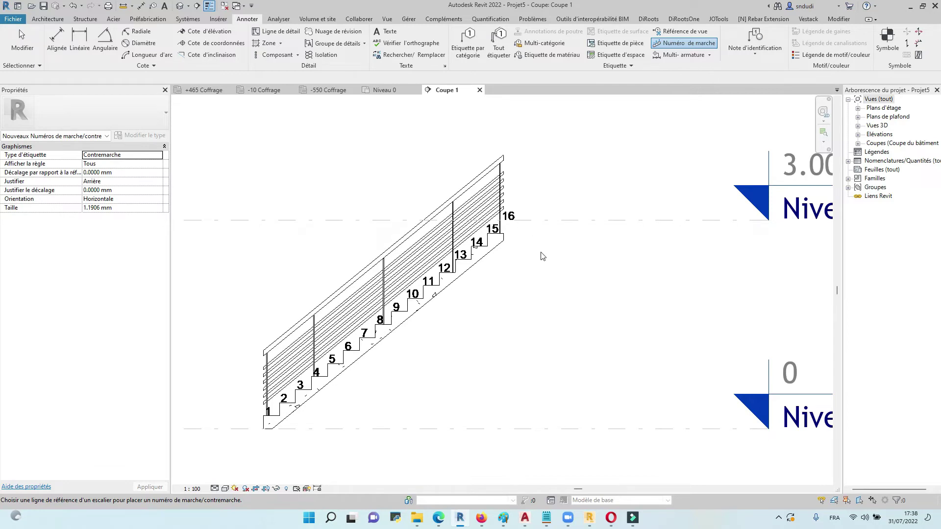
{"action": "key", "text": "Escape"}
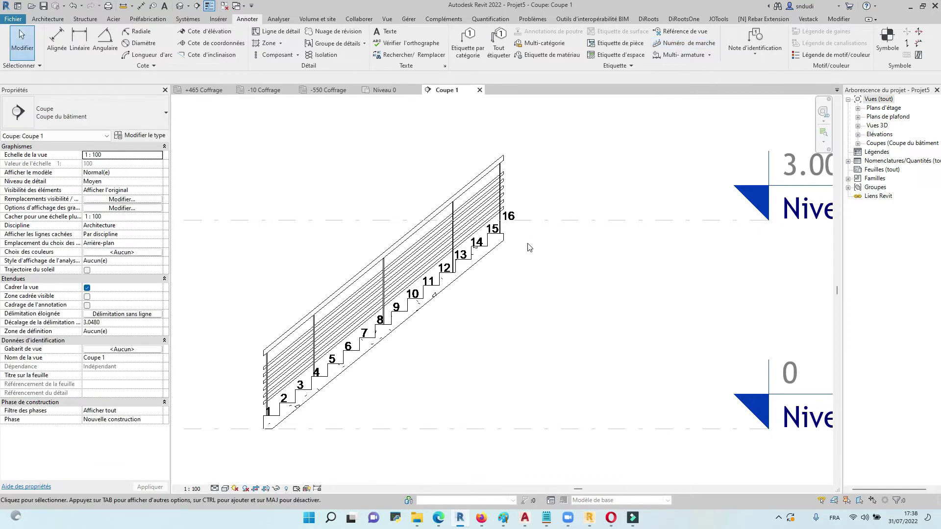
Step: Select the stair and test its flip arrows, keeping it ascending left to right
{"action": "left_click", "coordinate": [504, 247]}
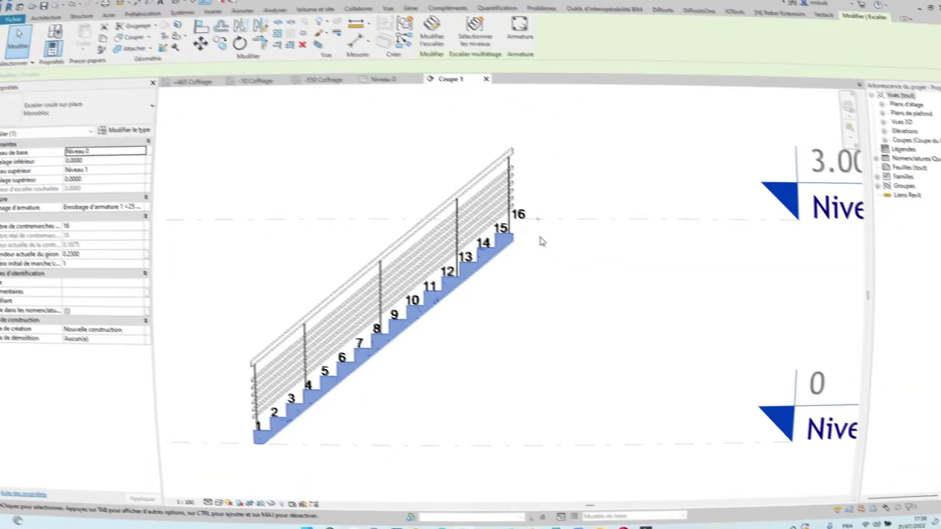
{"action": "left_click", "coordinate": [529, 224]}
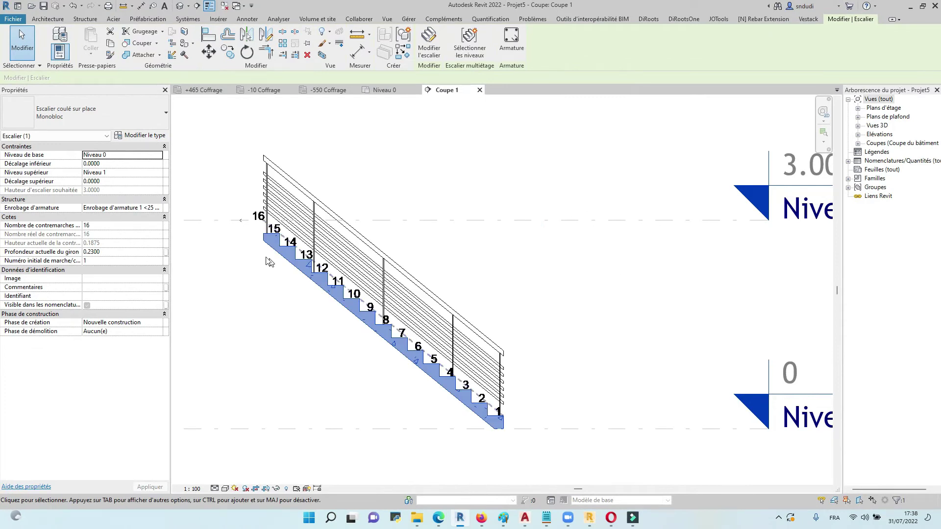
{"action": "left_click", "coordinate": [241, 220]}
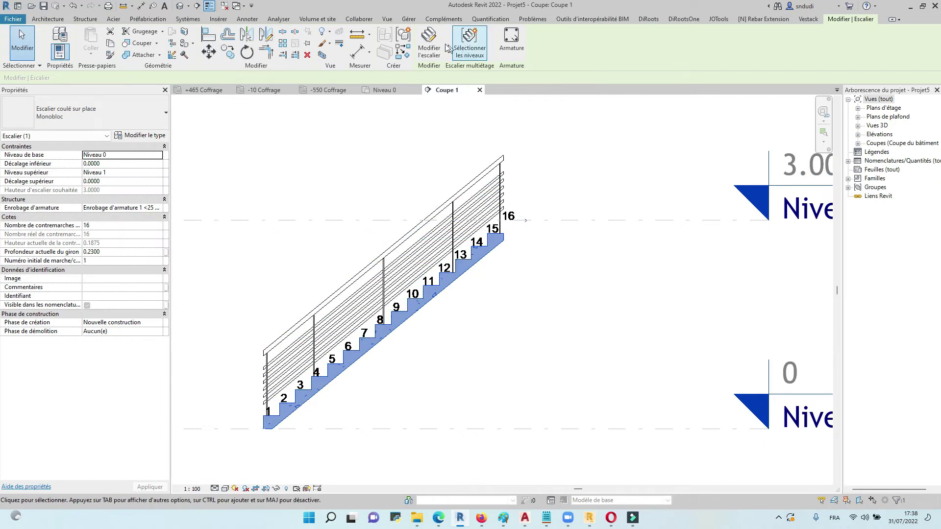
Step: Edit the stair and drag the run's top end up to the Niveau 1 line
{"action": "left_click", "coordinate": [429, 45]}
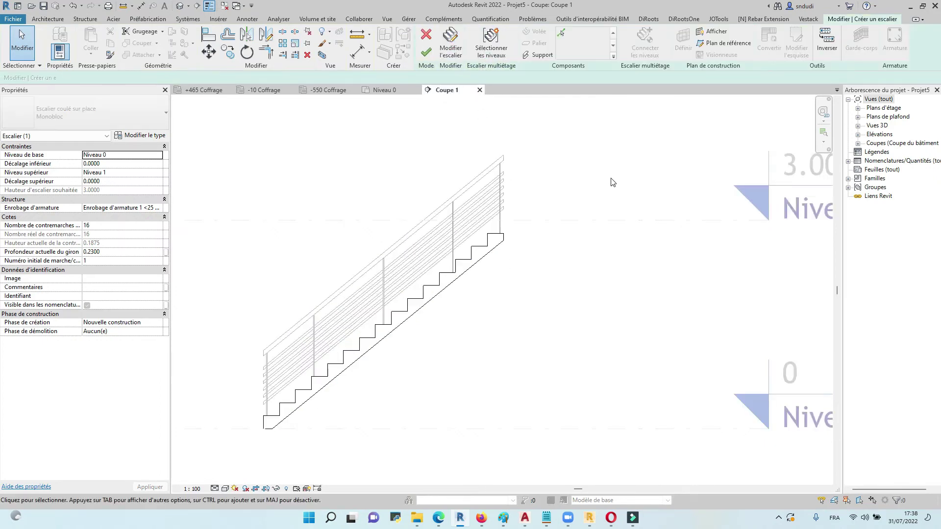
{"action": "scroll", "coordinate": [579, 235], "scroll_direction": "up", "scroll_amount": 2}
{"action": "left_click", "coordinate": [477, 249]}
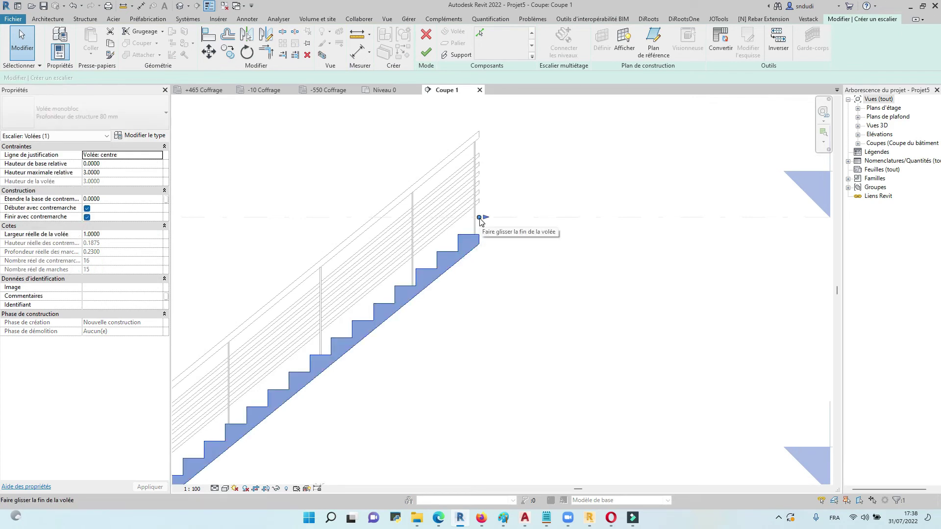
{"action": "key", "text": "l"}
{"action": "key", "text": "i"}
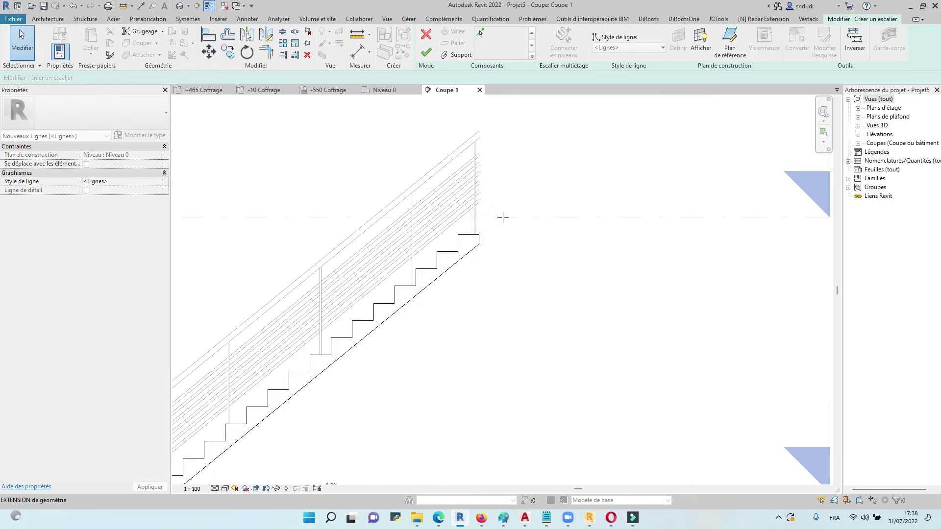
{"action": "left_click_drag", "start_coordinate": [503, 218], "coordinate": [554, 251]}
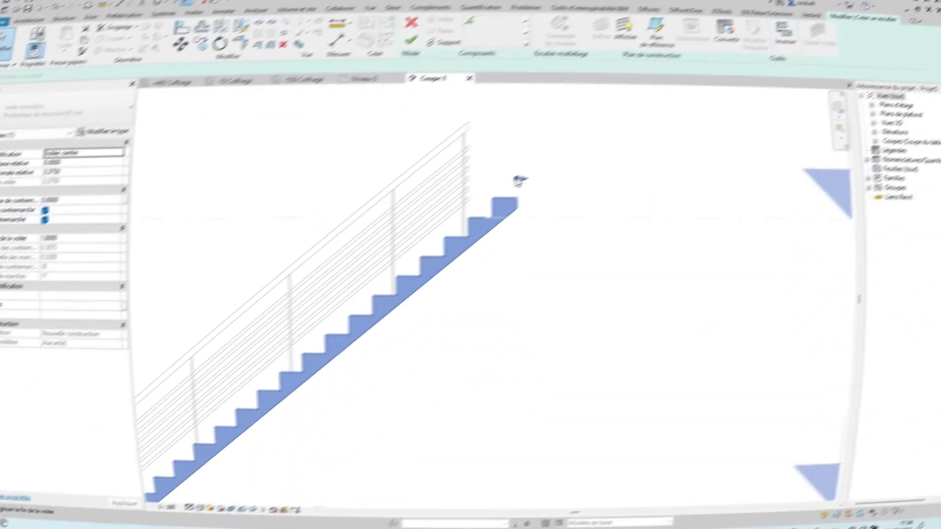
{"action": "left_click_drag", "start_coordinate": [523, 184], "coordinate": [508, 183]}
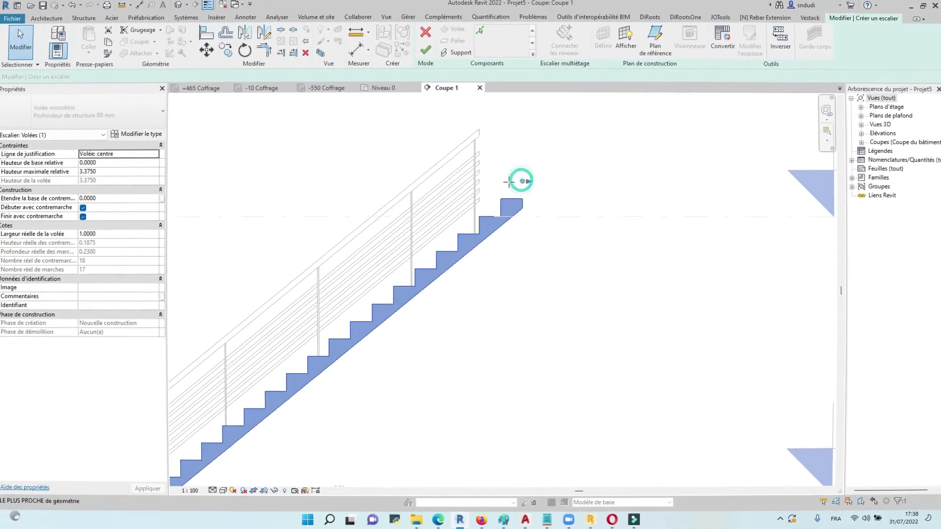
{"action": "scroll", "coordinate": [405, 257], "scroll_direction": "down", "scroll_amount": 1}
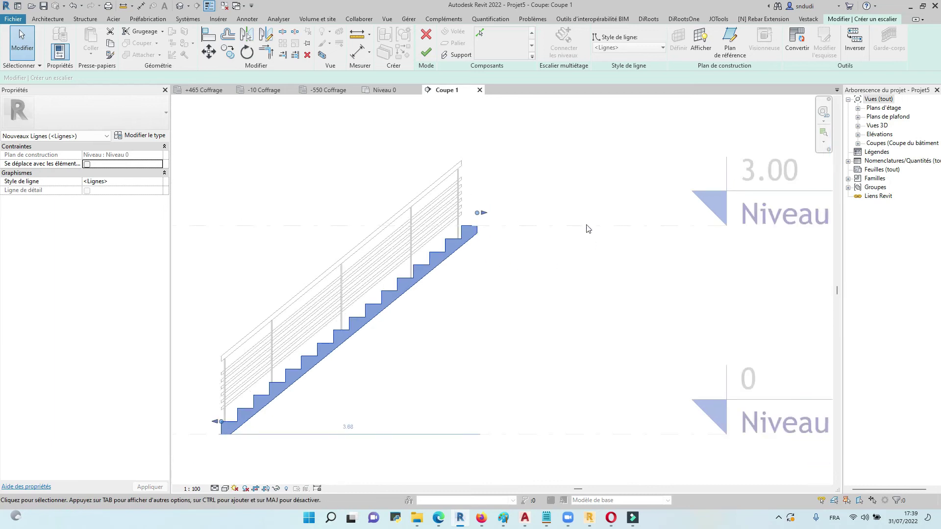
Step: Finish the stair edit with risers numbered 1–17, dismiss the warning, and open the default 3D view
{"action": "left_click", "coordinate": [426, 52]}
{"action": "left_click", "coordinate": [933, 456]}
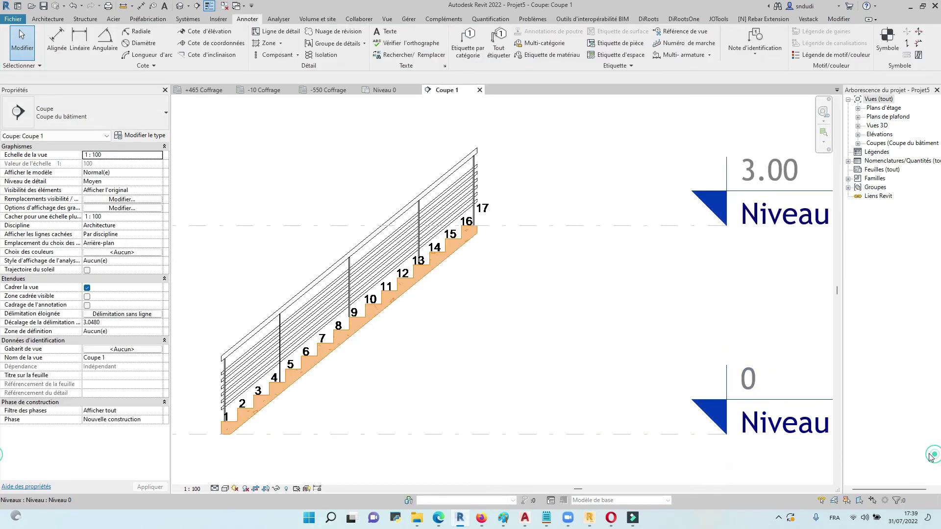
{"action": "key", "text": "Escape"}
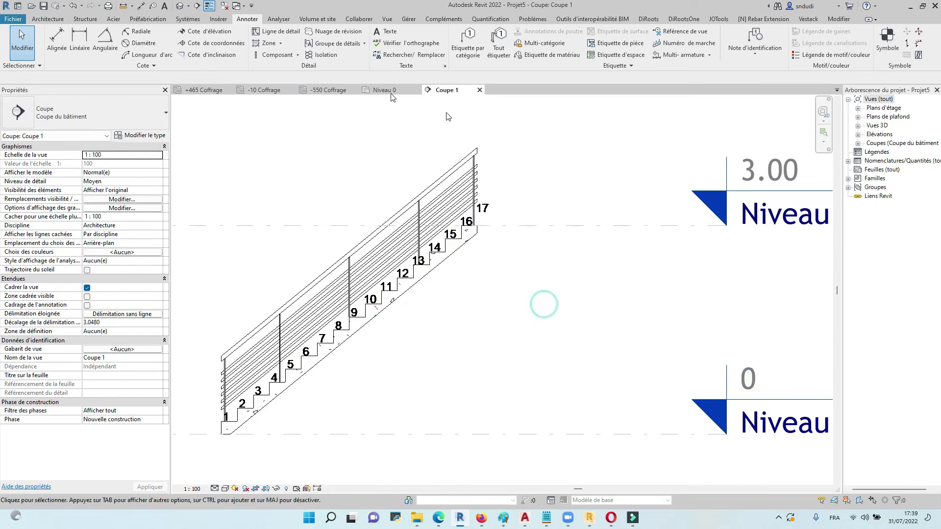
{"action": "scroll", "coordinate": [505, 255], "scroll_direction": "down", "scroll_amount": 1}
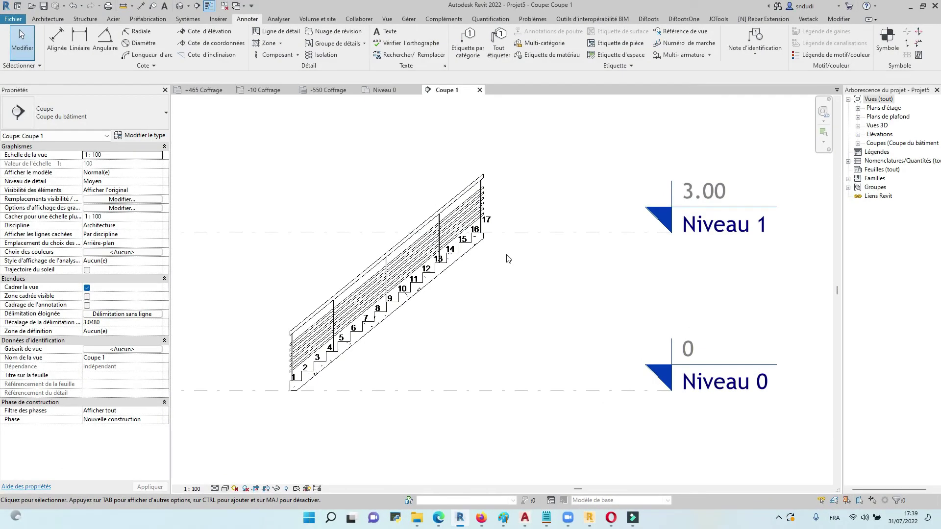
{"action": "left_click", "coordinate": [180, 6]}
{"action": "scroll", "coordinate": [521, 307], "scroll_direction": "up", "scroll_amount": 2}
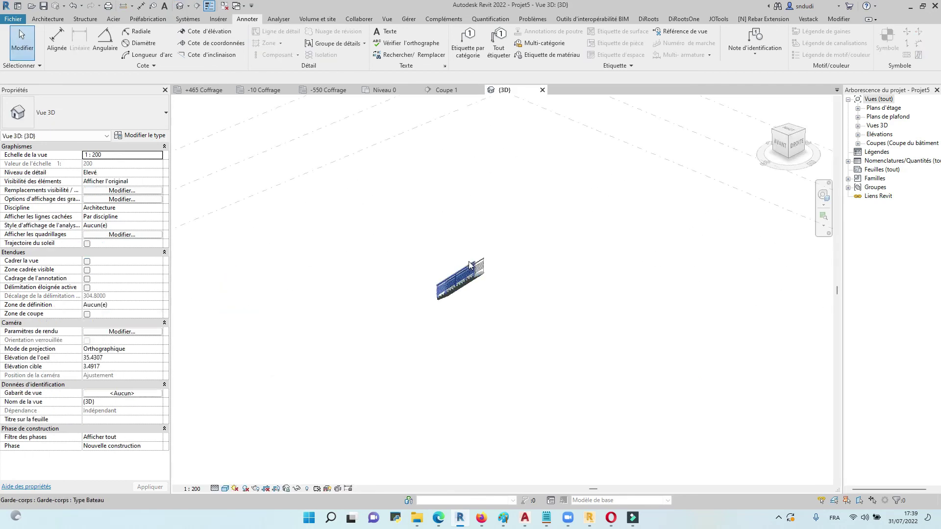